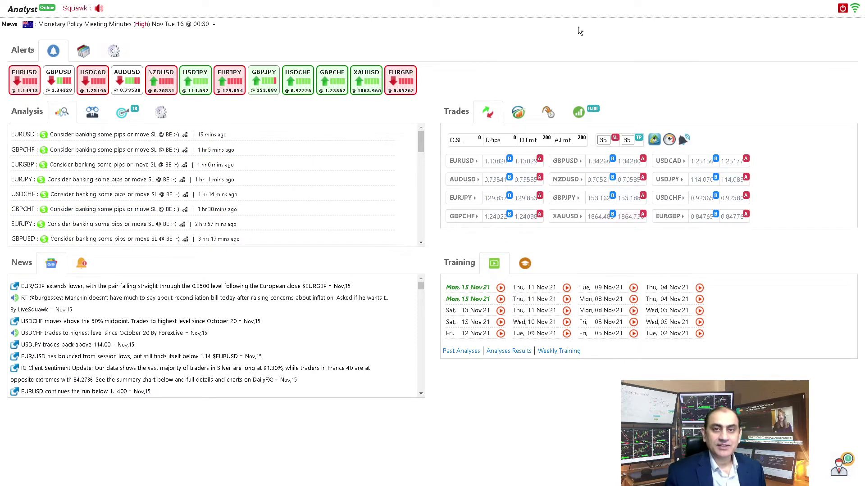
Open the EURUSD price chart in a maximized window and enlarge its four-hour chart
mouse_move(112, 139)
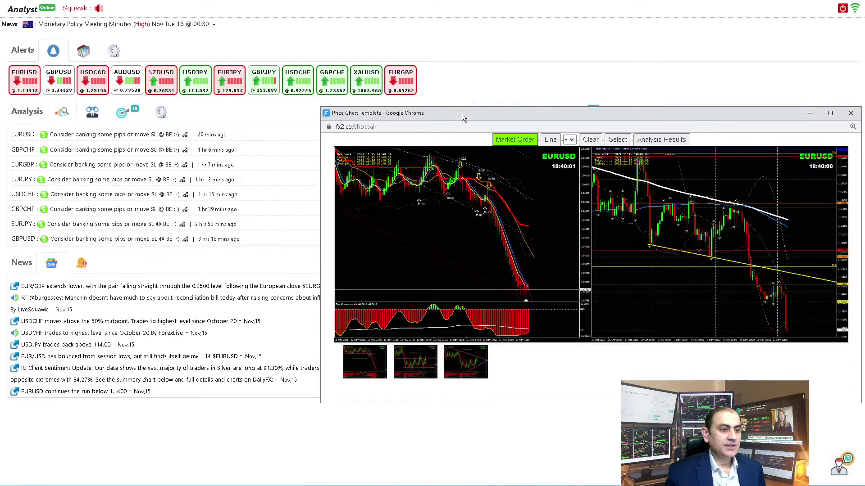
double_click(461, 113)
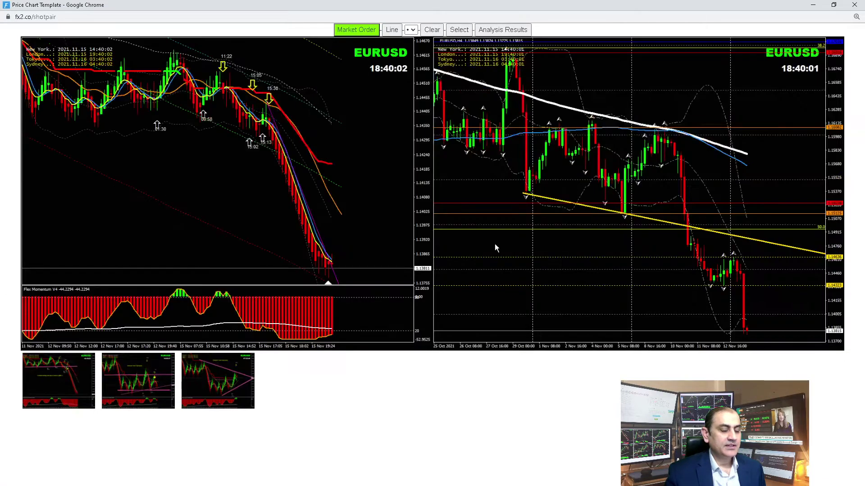
left_click(616, 222)
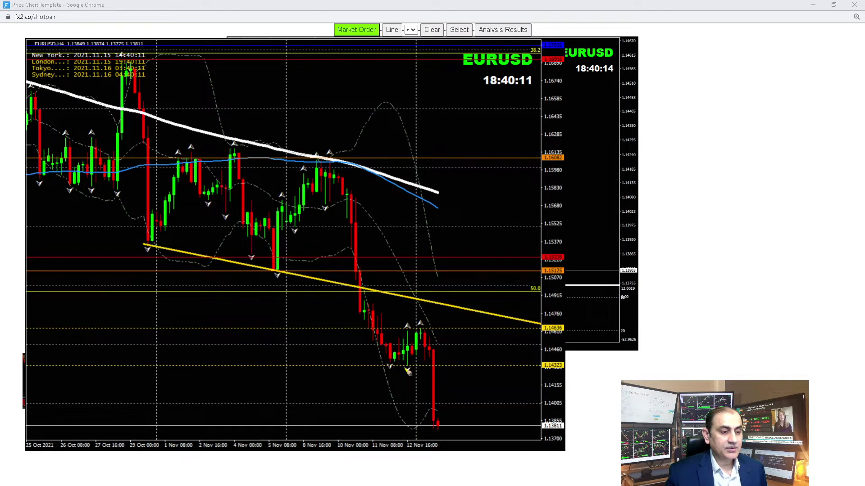
Mark the recent consolidation's upper and lower bounds and the downside breakout in yellow, erase the marks and close the enlarged EURUSD chart
mouse_move(395, 376)
left_mouse_down()
mouse_move(420, 360)
mouse_move(451, 361)
mouse_move(443, 364)
left_mouse_up()
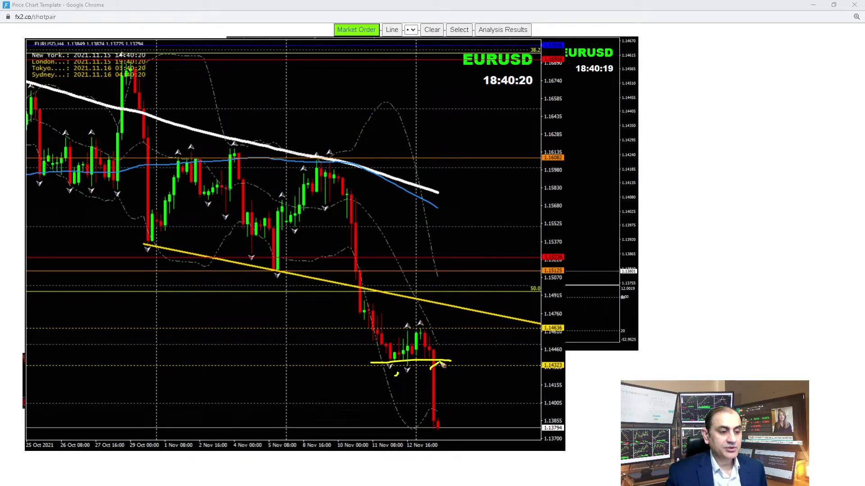
left_click_drag(375, 334, 438, 332)
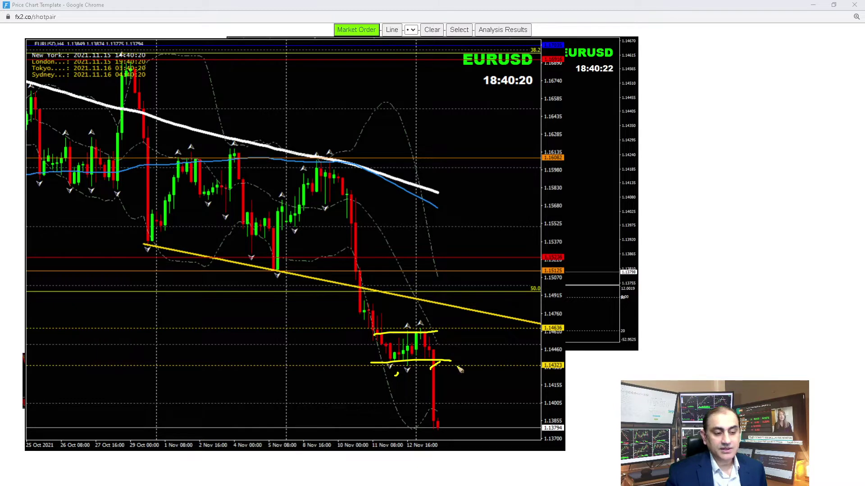
left_click_drag(430, 370, 440, 362)
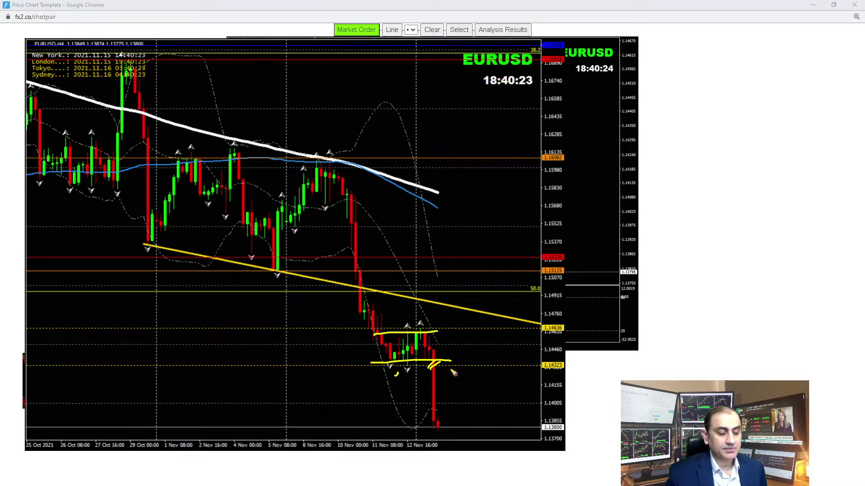
key("Escape")
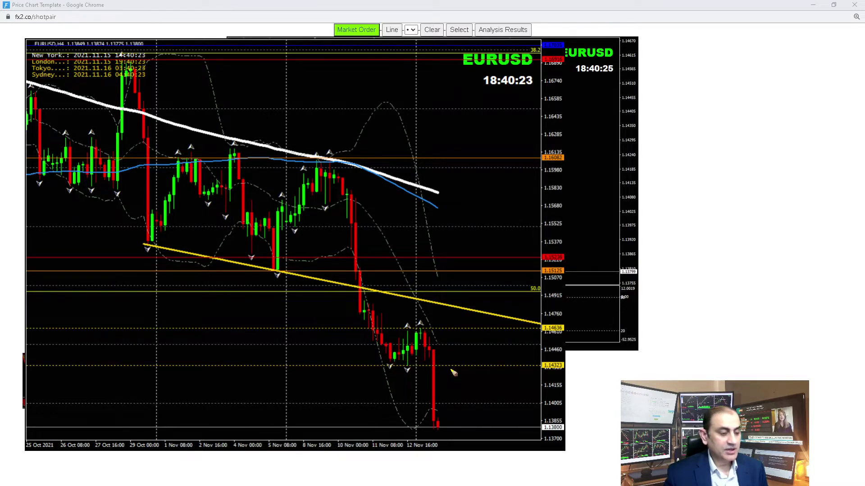
left_click(458, 359)
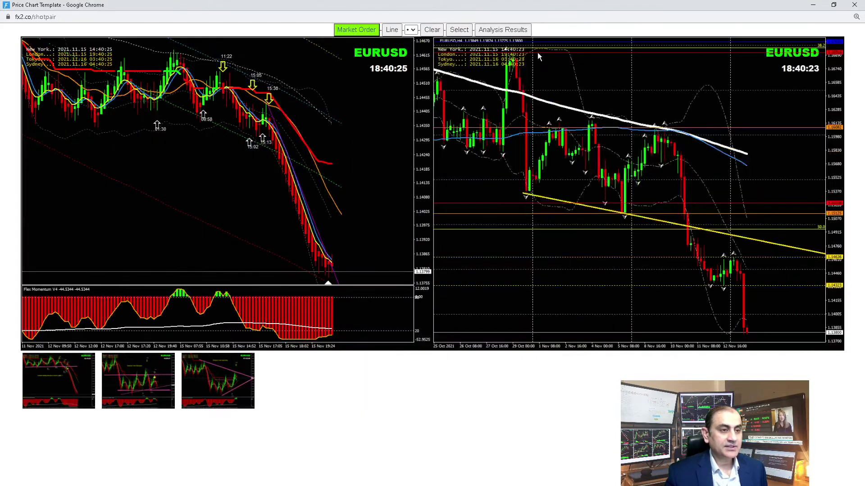
Open the EURUSD analysis results and reposition and enlarge their window to show both charts at full size
left_click(504, 32)
left_click_drag(571, 49, 107, 24)
left_click_drag(400, 292, 688, 345)
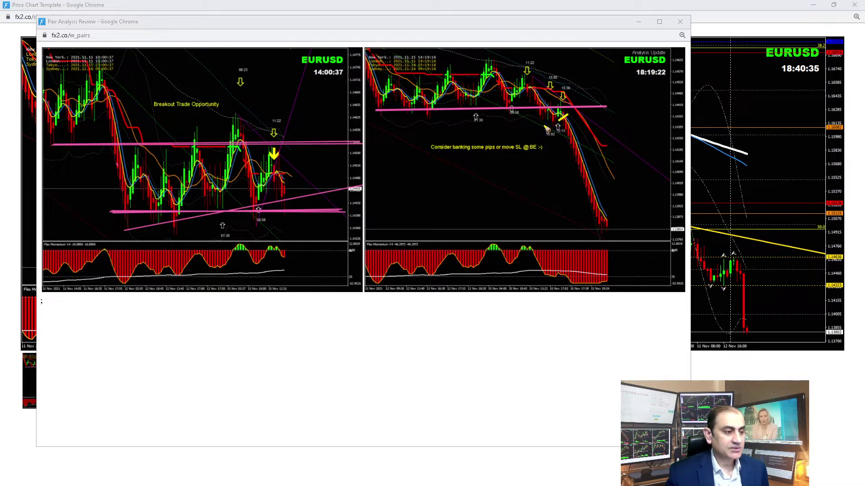
Highlight the support low, breakdown, recent bottom and "Consider banking some pips" note on the 18:19:22 EURUSD update, and erase the highlights
left_click(510, 111)
mouse_move(499, 109)
left_mouse_down()
mouse_move(586, 109)
mouse_move(542, 117)
mouse_move(548, 134)
mouse_move(568, 125)
mouse_move(569, 115)
left_mouse_up()
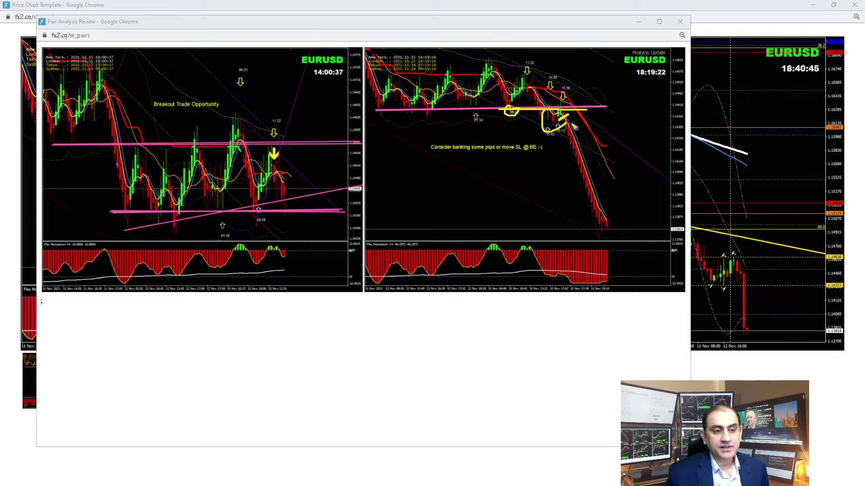
left_click_drag(562, 122, 571, 115)
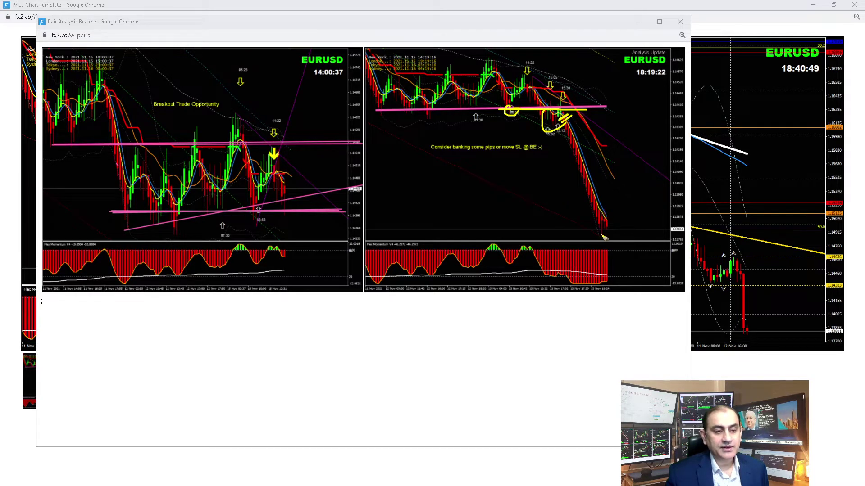
mouse_move(590, 228)
left_mouse_down()
mouse_move(593, 235)
mouse_move(592, 227)
left_mouse_up()
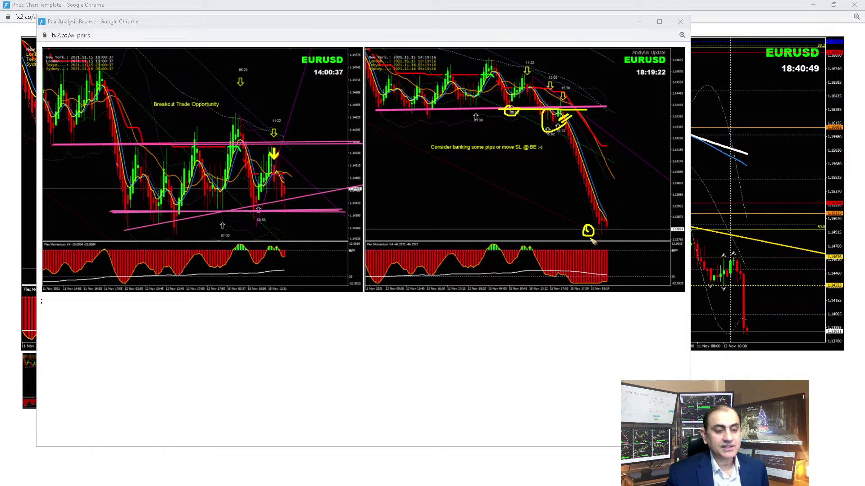
mouse_move(424, 158)
left_mouse_down()
mouse_move(522, 166)
mouse_move(556, 150)
mouse_move(481, 132)
mouse_move(412, 151)
mouse_move(440, 161)
left_mouse_up()
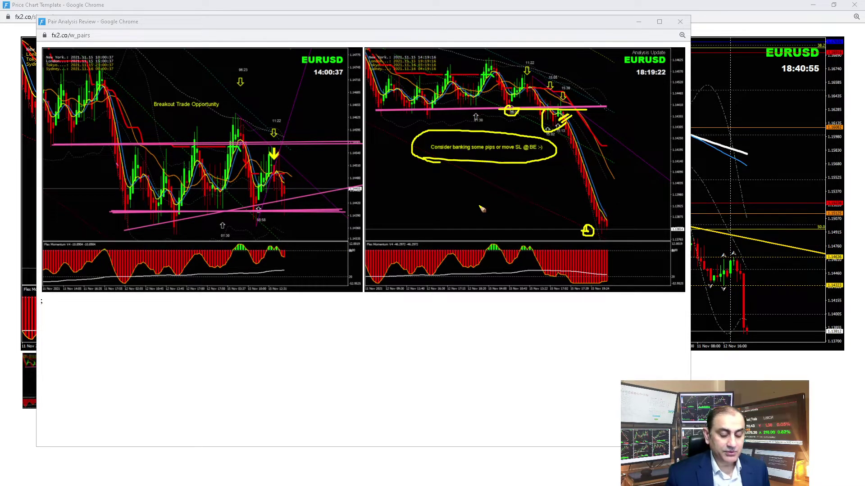
key("e")
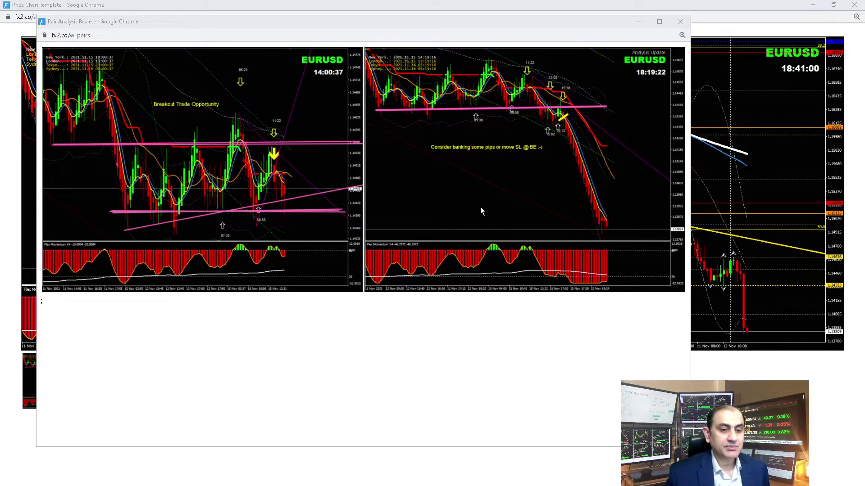
Close the EURUSD review and chart windows and open the GBPUSD price chart in a maximized window
left_click(680, 21)
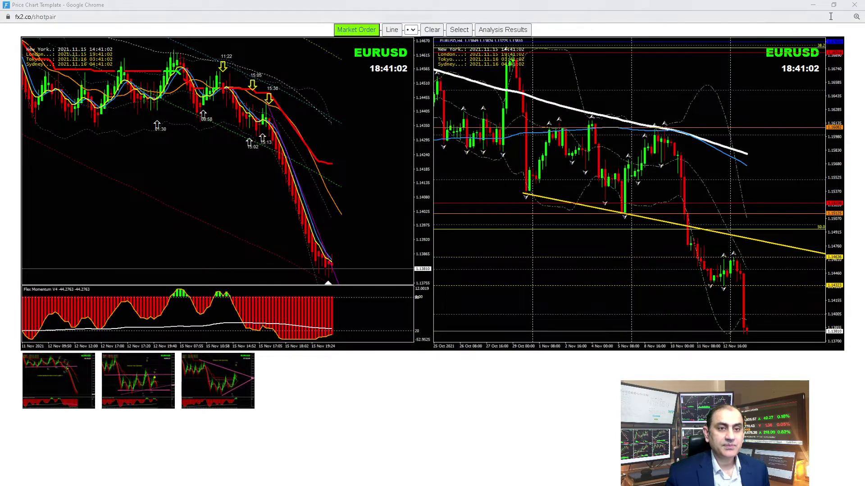
left_click(855, 5)
left_click(59, 81)
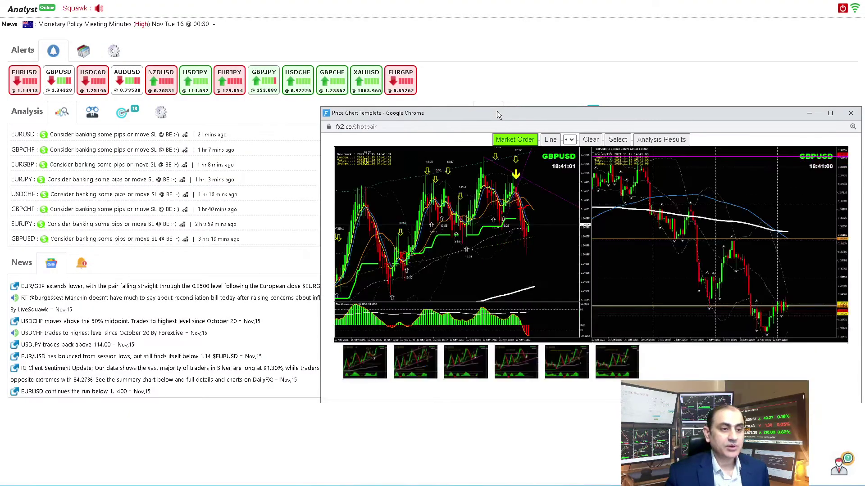
double_click(496, 111)
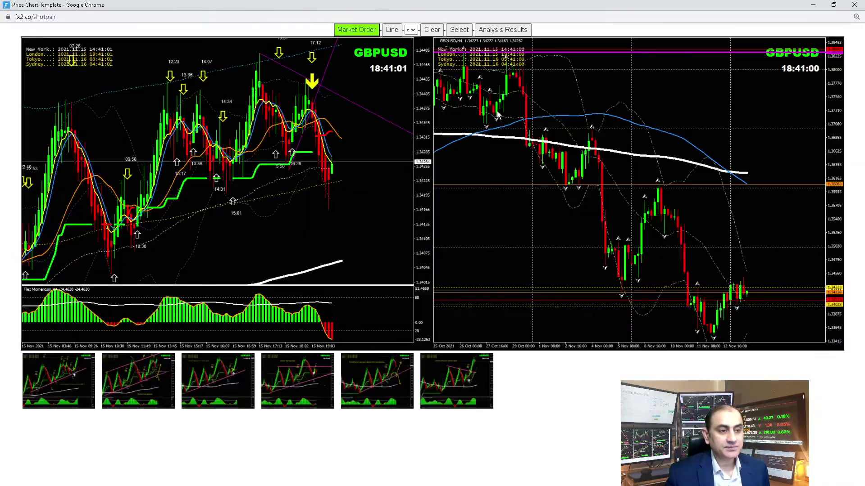
Enlarge the four-hour GBPUSD chart and mark the most recent lows with a pink support line and small strokes
left_click(617, 228)
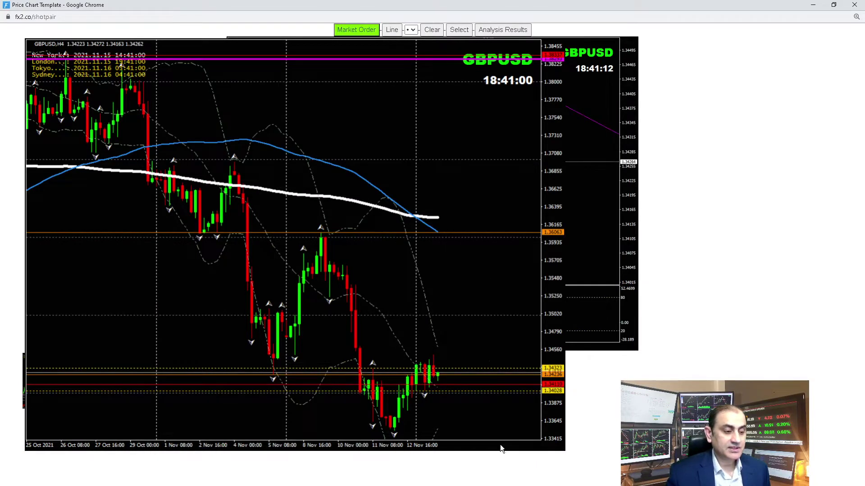
left_click_drag(371, 430, 375, 422)
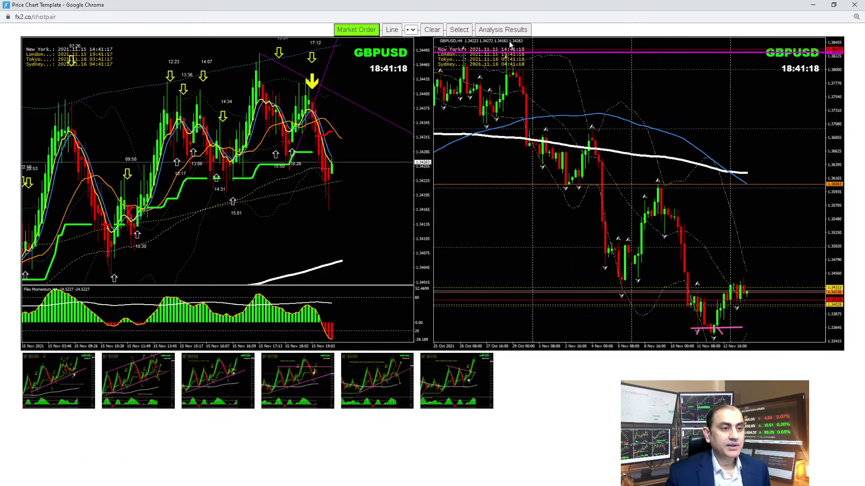
Open the GBPUSD analysis results, enlarge their window and bring the 22:39:30 breakout analysis and its update into view
left_click(504, 30)
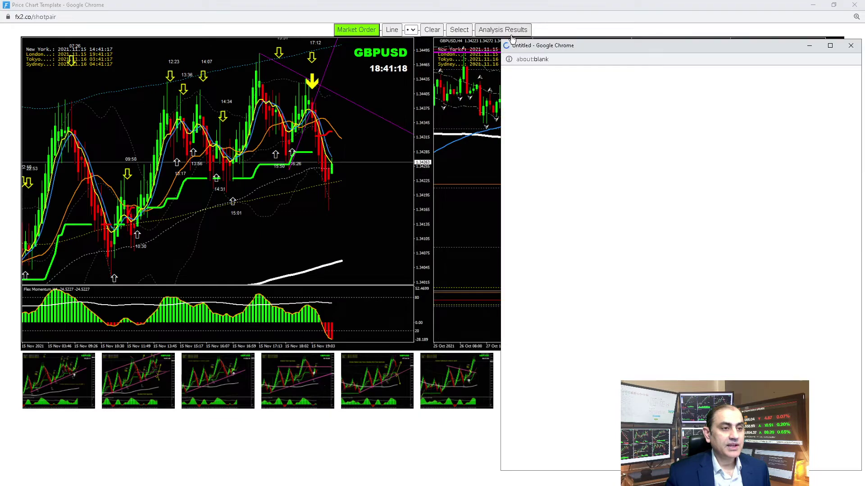
left_click_drag(566, 47, 136, 16)
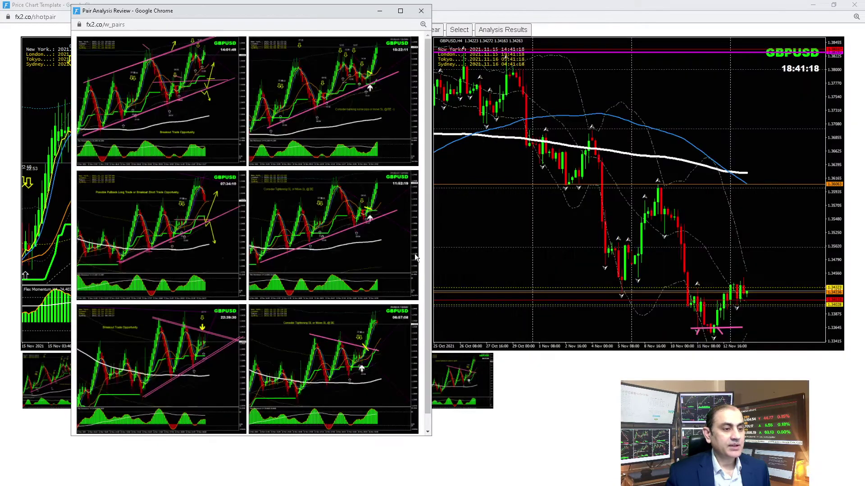
left_click_drag(433, 284, 663, 329)
left_click_drag(661, 436, 662, 452)
left_click_drag(659, 202, 662, 345)
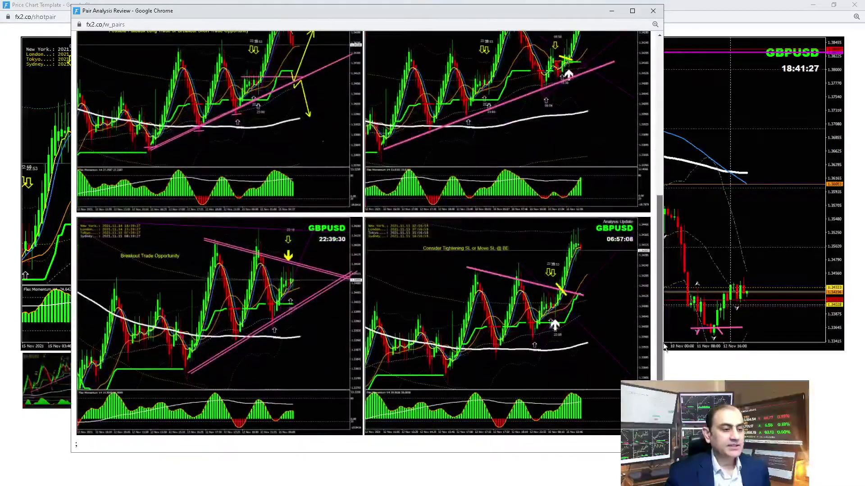
Highlight the 22:39:30 time plus the breakout, momentum, peak and stop-loss note on the 06:57:08 GBPUSD update, and erase the highlights
key("ctrl+shift+3")
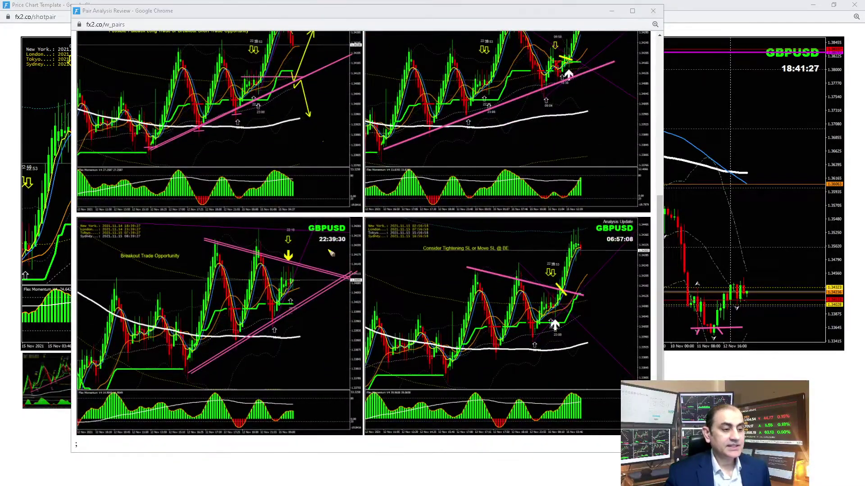
mouse_move(316, 245)
left_mouse_down()
mouse_move(358, 242)
mouse_move(315, 231)
mouse_move(317, 249)
left_mouse_up()
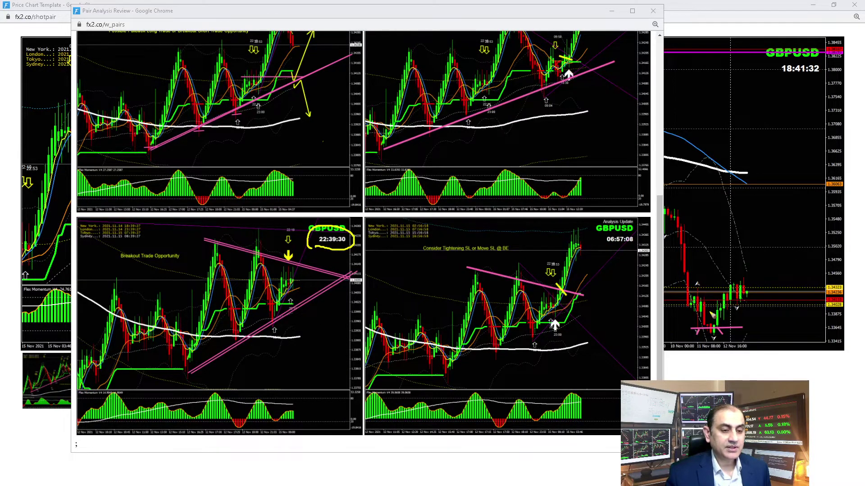
left_click_drag(561, 386, 568, 404)
left_click_drag(565, 294, 560, 296)
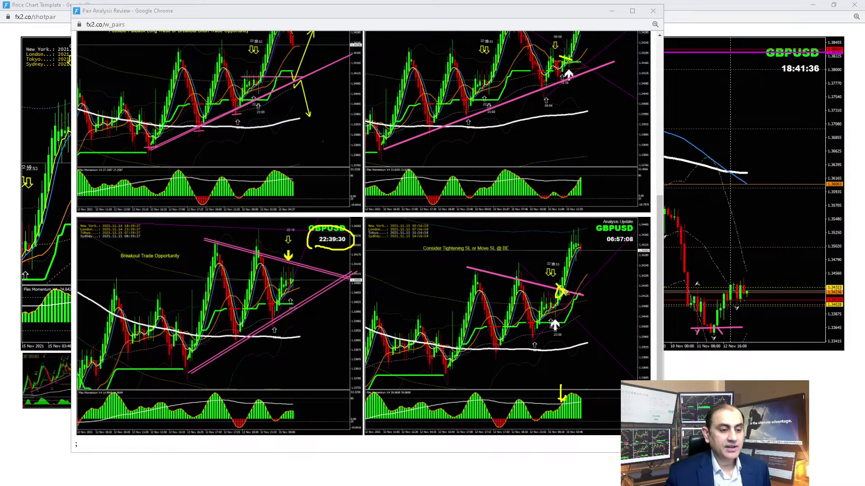
mouse_move(576, 225)
left_mouse_down()
mouse_move(567, 231)
mouse_move(579, 231)
left_mouse_up()
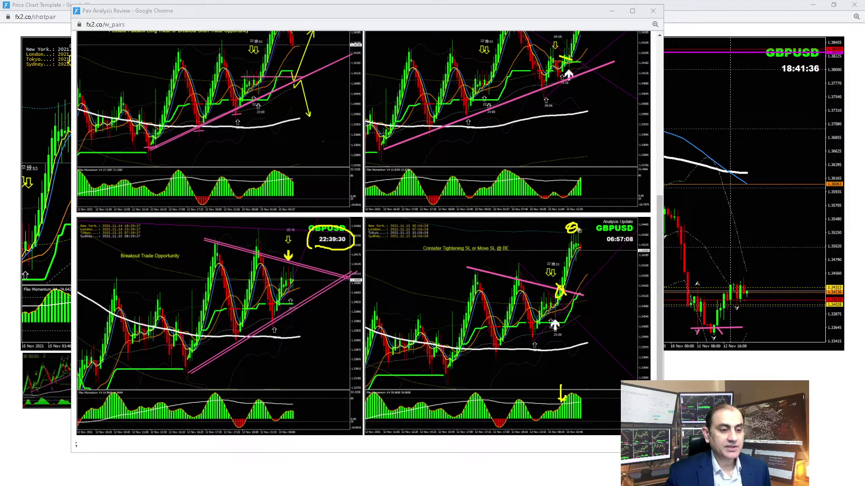
left_click_drag(427, 261, 537, 258)
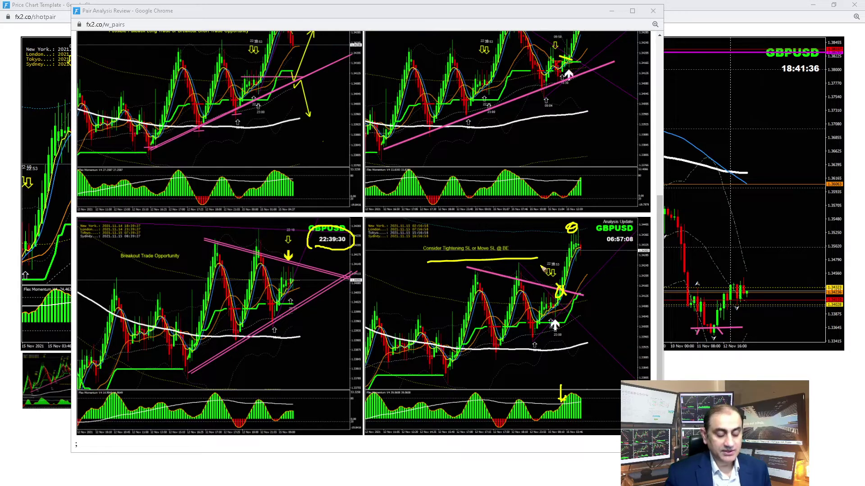
key("e")
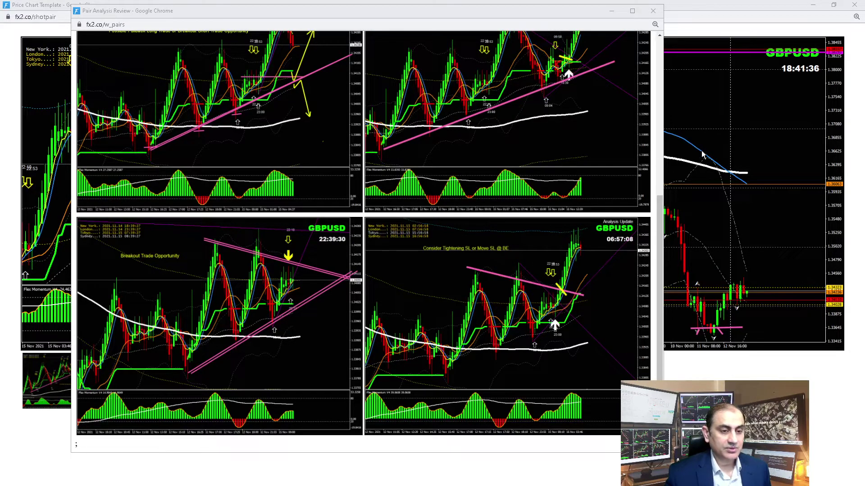
Highlight the white average, trendline lows and previous high on the 11:52:19 GBPUSD update and the four-hour chart's support, and erase the highlights
left_click_drag(660, 222, 666, 119)
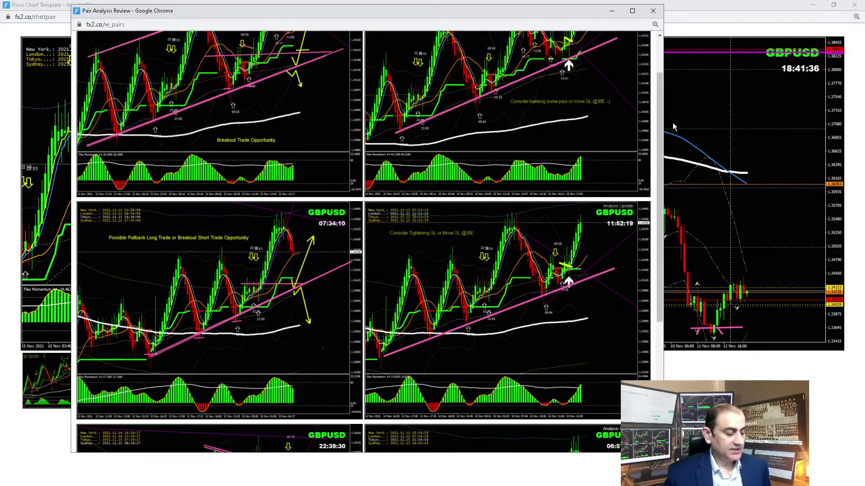
key("ctrl+2")
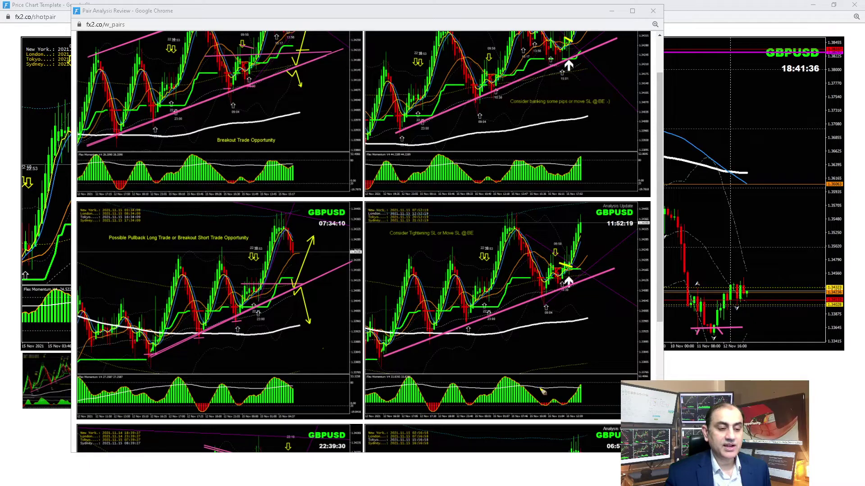
mouse_move(573, 321)
left_mouse_down()
mouse_move(578, 350)
mouse_move(574, 335)
left_mouse_up()
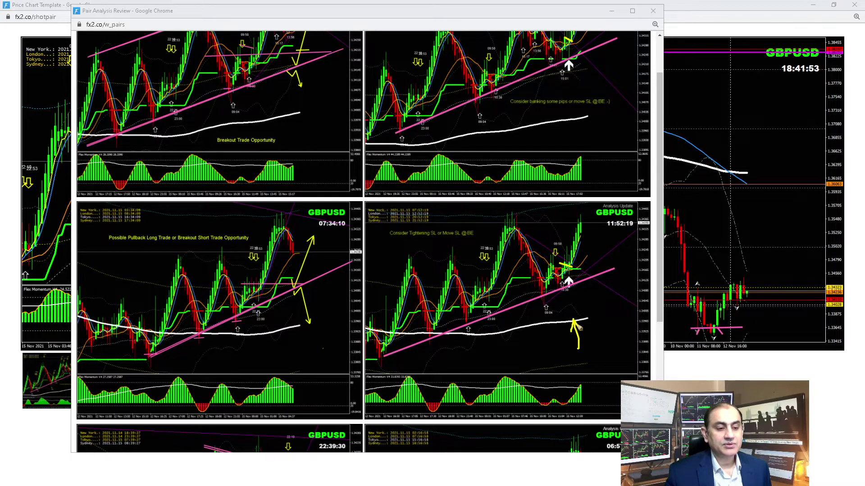
left_click_drag(705, 303, 763, 302)
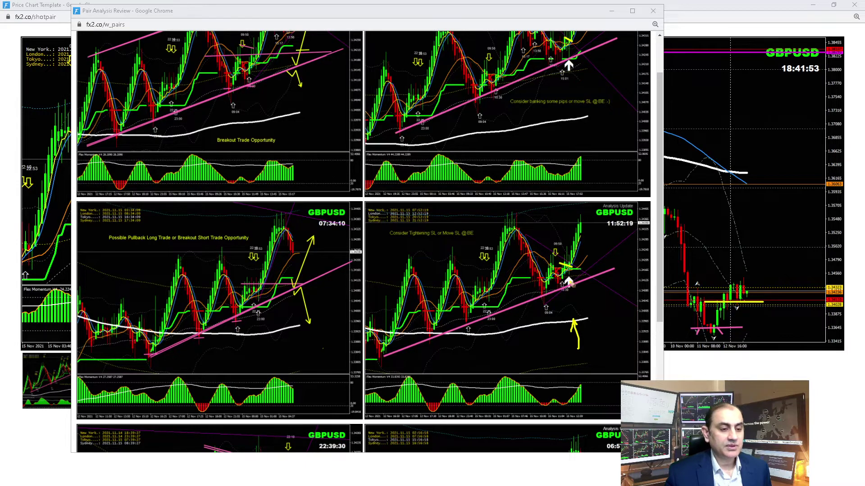
mouse_move(546, 289)
left_mouse_down()
mouse_move(547, 299)
mouse_move(571, 284)
left_mouse_up()
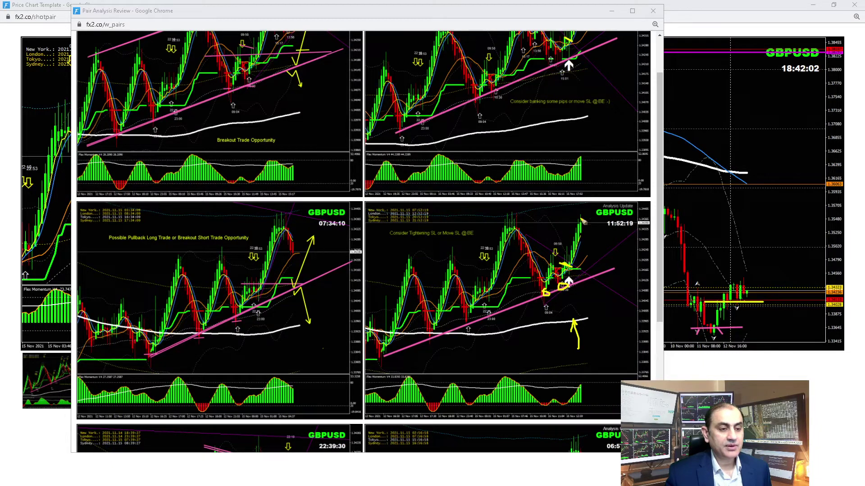
left_click_drag(503, 215, 568, 216)
key("e")
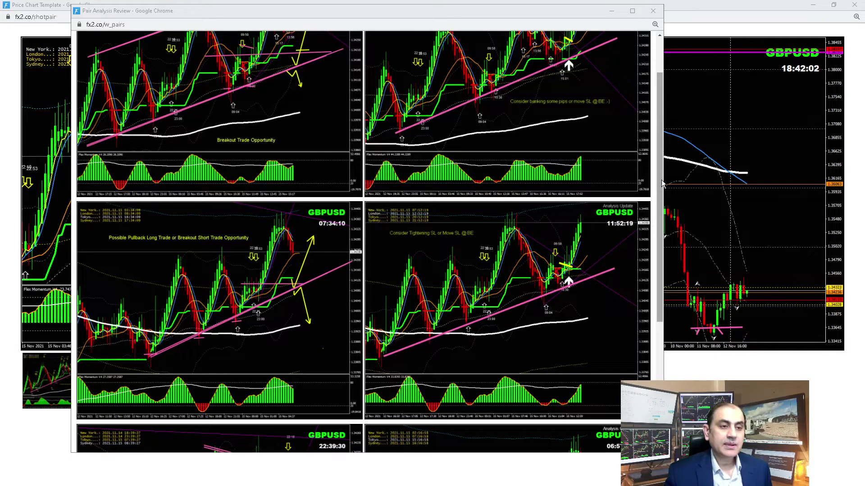
Highlight the momentum on the 14:01:49 GBPUSD analysis plus the lows, breakout and peak on the 15:22:11 update, and erase the highlights
scroll(520, 114, "up", 2)
key("ctrl+2")
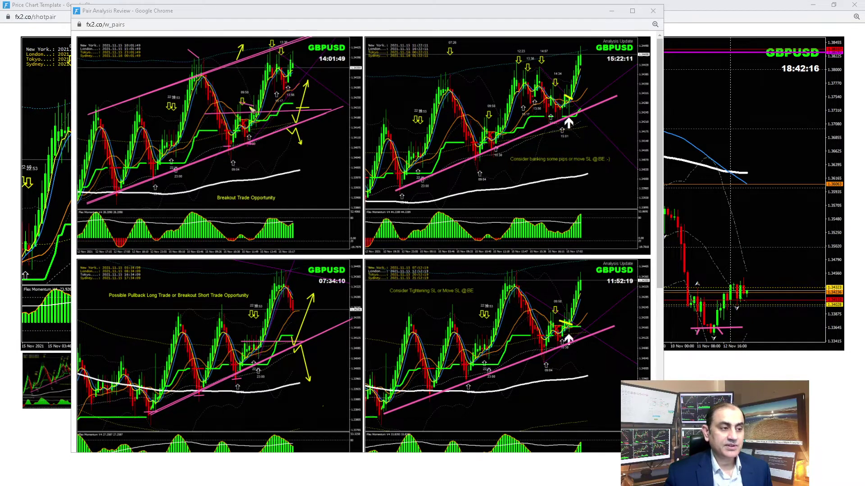
mouse_move(290, 203)
left_mouse_down()
mouse_move(292, 223)
mouse_move(318, 226)
left_mouse_up()
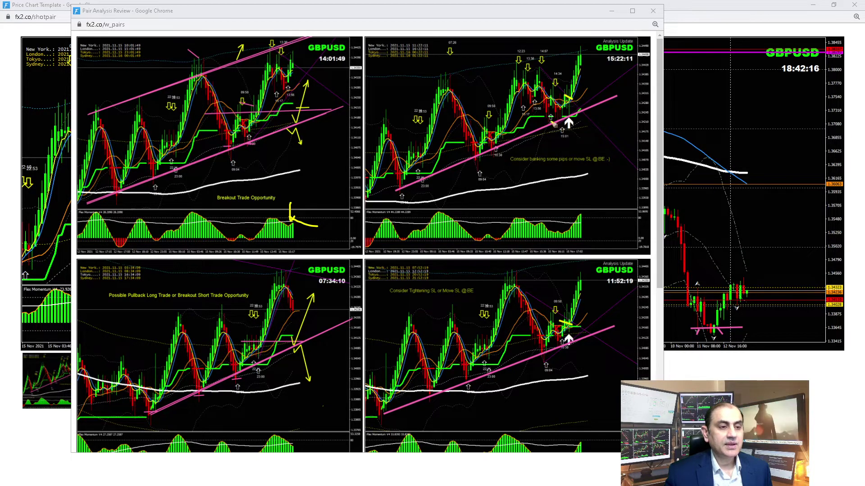
left_click_drag(548, 118, 566, 116)
left_click_drag(480, 157, 501, 147)
left_click_drag(570, 95, 568, 103)
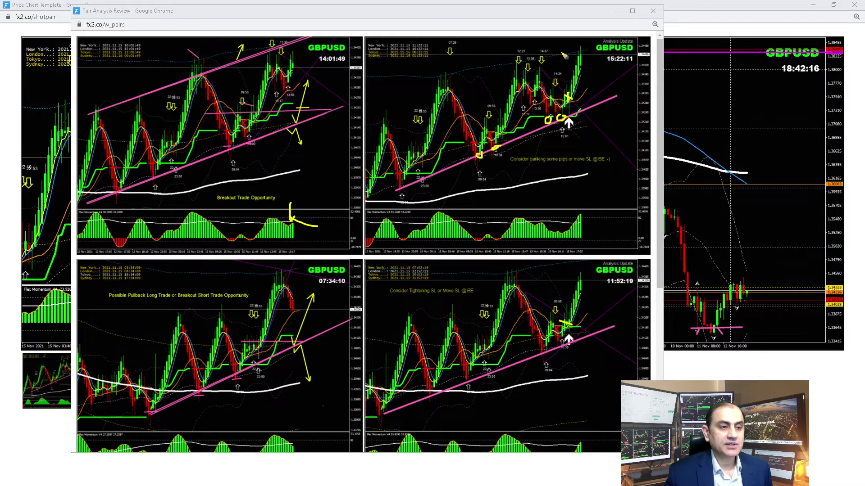
mouse_move(580, 53)
left_mouse_down()
mouse_move(572, 47)
mouse_move(581, 53)
left_mouse_up()
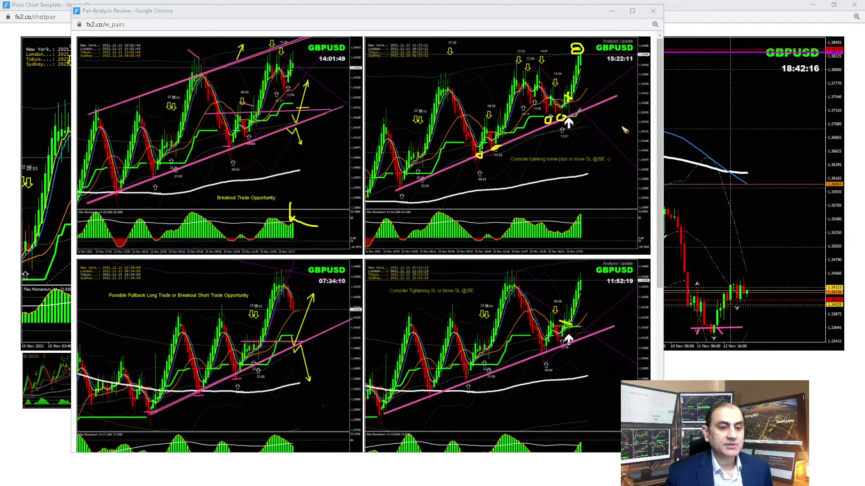
key("e")
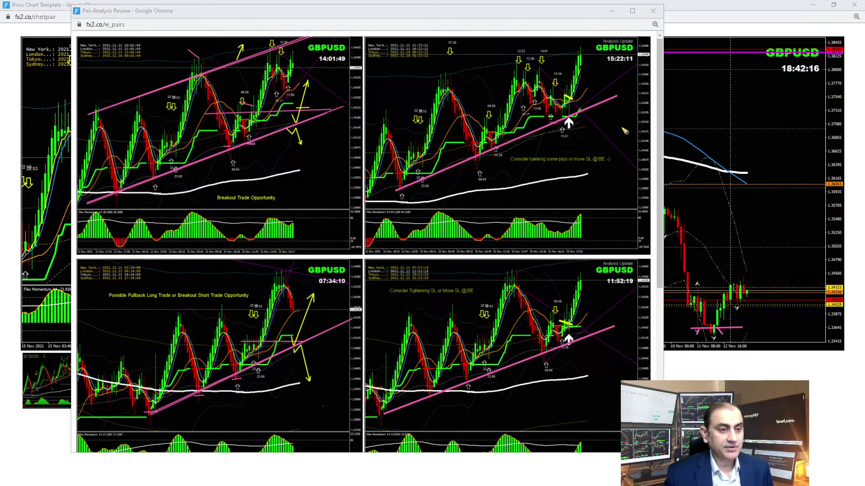
Close the GBPUSD analysis results and chart, and bring up the USDCAD price chart in a maximized window
left_click(653, 11)
left_click(854, 6)
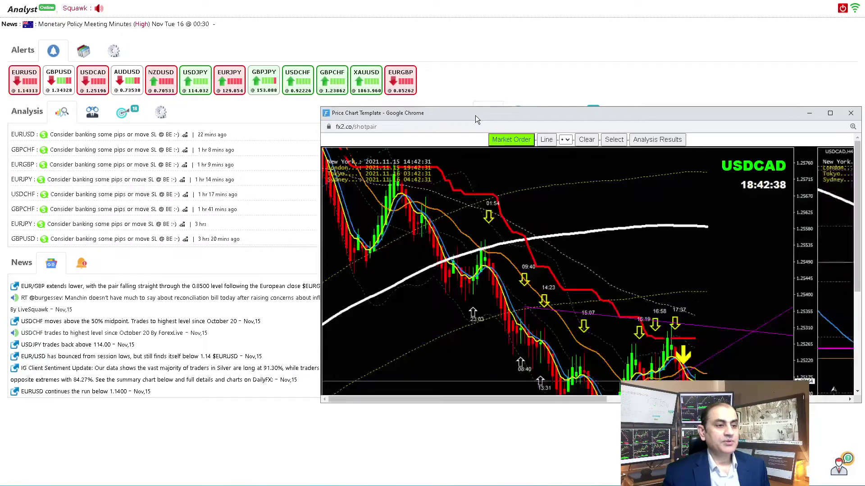
double_click(474, 114)
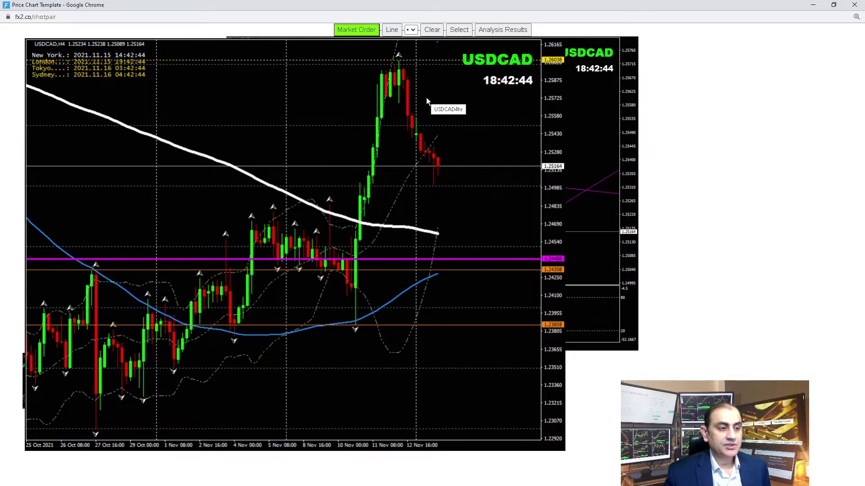
Mark the recent peak and the small low just beneath it with pink lines on the enlarged four-hour USDCAD chart
left_click_drag(371, 68, 423, 68)
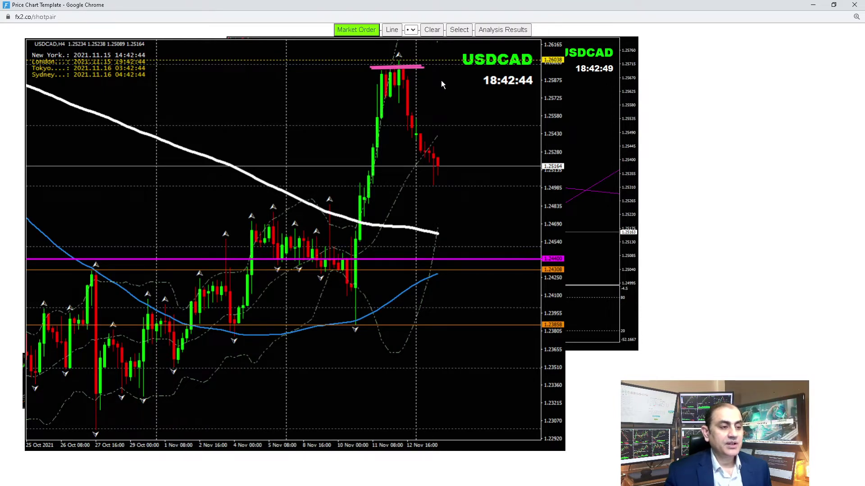
left_click_drag(394, 101, 414, 101)
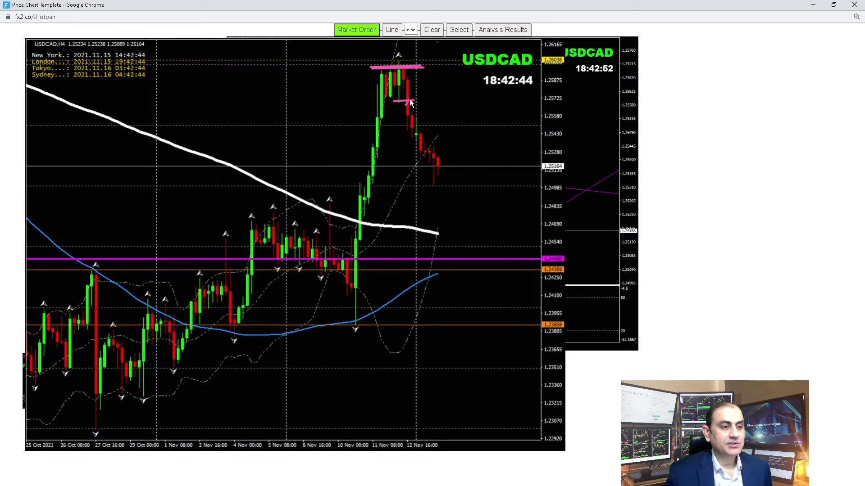
left_click(454, 156)
Open the USDCAD analysis results, enlarge their window and bring the 22:35:11 breakout analysis and its 11:52:51 update into view
left_click(493, 30)
left_click_drag(554, 46, 147, 7)
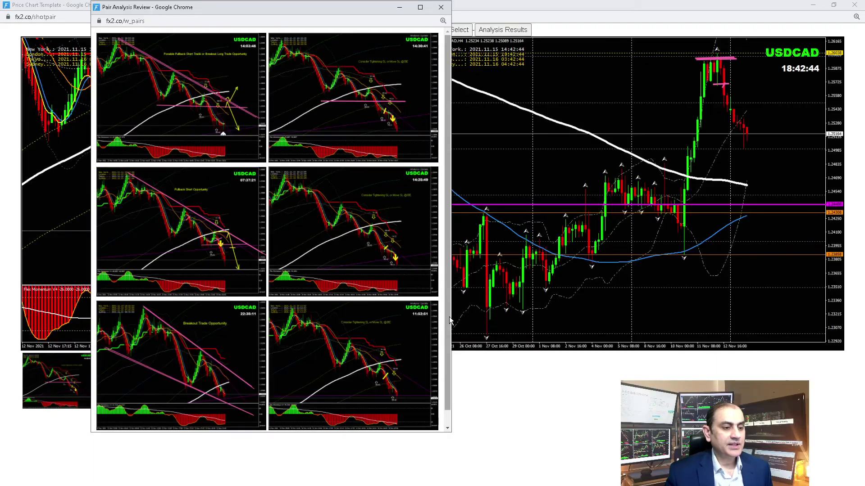
left_click_drag(451, 345, 683, 270)
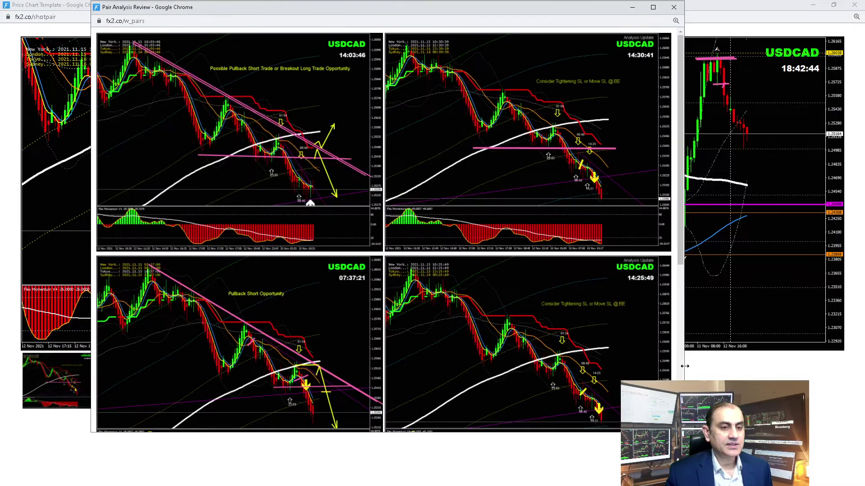
scroll(682, 177, "down", 6)
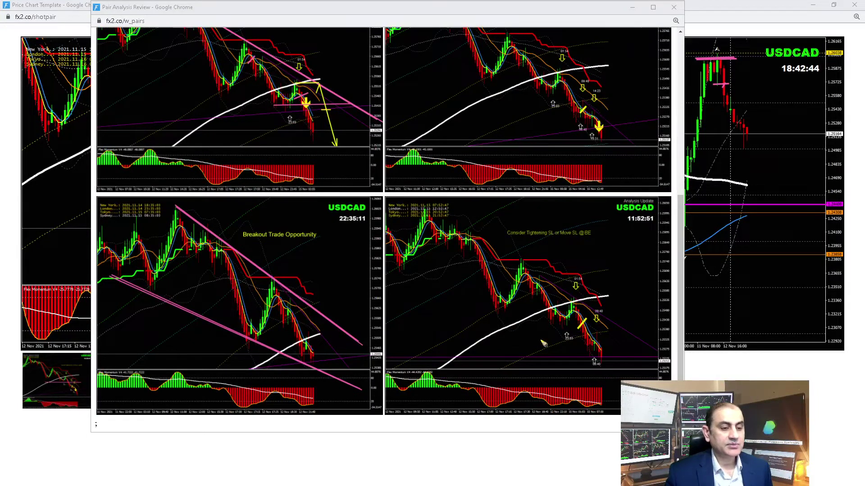
Underline the lows on the 22:35:11 USDCAD analysis, highlight the breakout level and momentum on the 11:52:51 update, and erase the highlights
left_click_drag(293, 363, 336, 363)
left_click_drag(548, 324, 596, 323)
left_click_drag(565, 375, 572, 396)
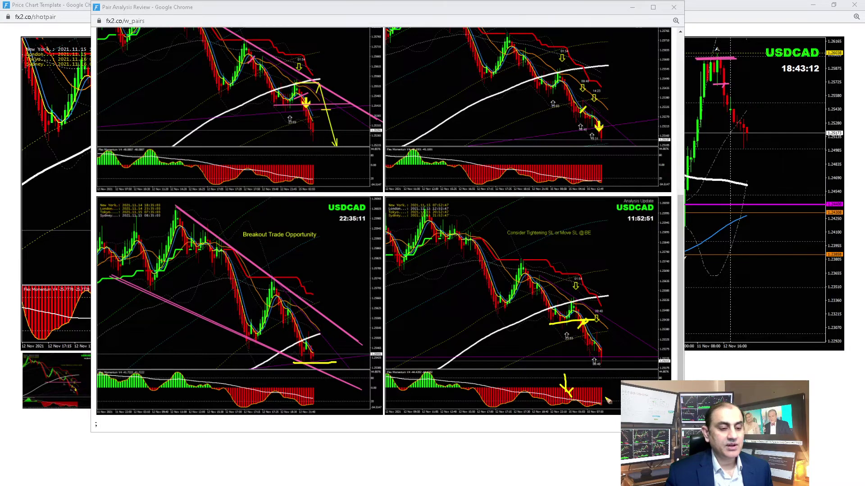
key("Escape")
Examine the 07:37:21 and 14:03:46 USDCAD analyses with their updates, and close the USDCAD windows
left_click_drag(680, 266, 673, 162)
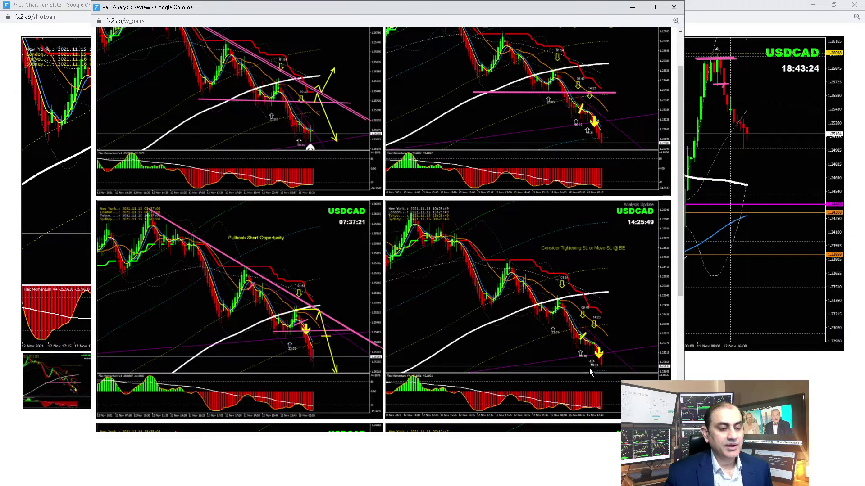
scroll(685, 209, "up", 1)
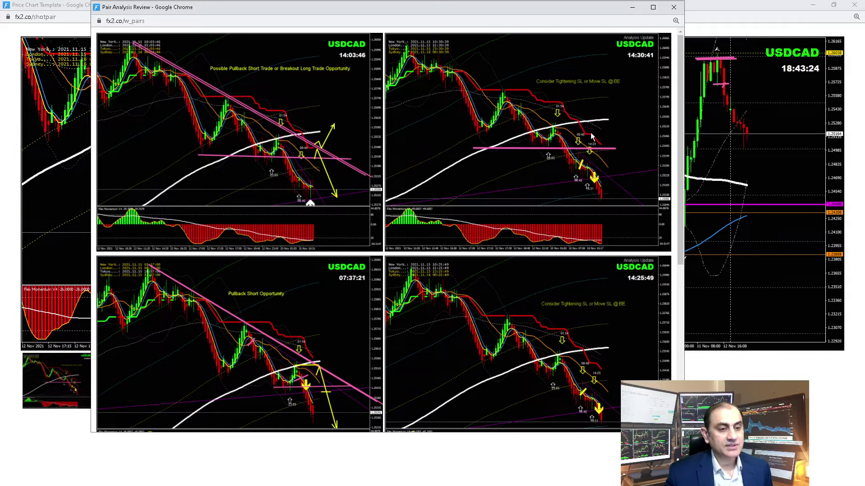
left_click(674, 7)
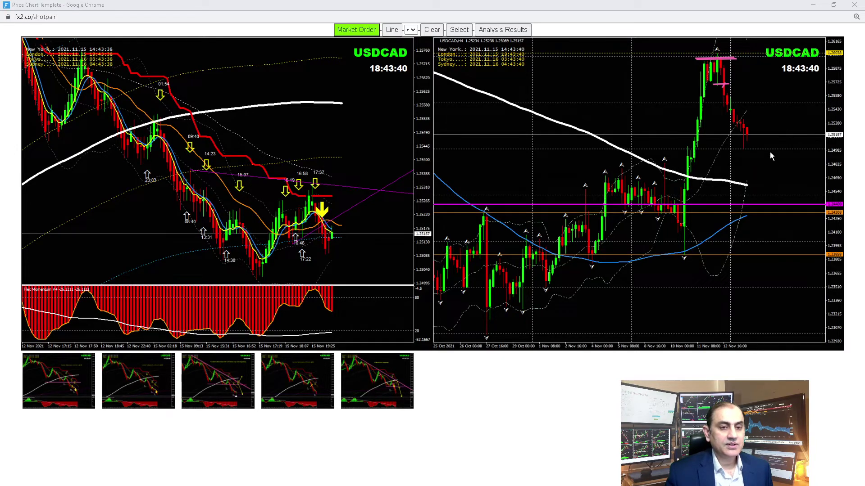
left_click(854, 4)
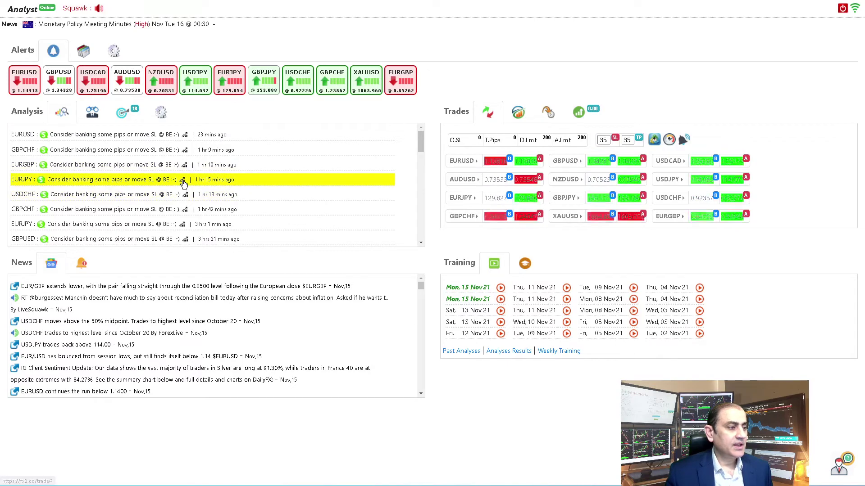
View the EURJPY breakout analysis and its 17:27:42 update in a maximized window, and close it
left_click(344, 179)
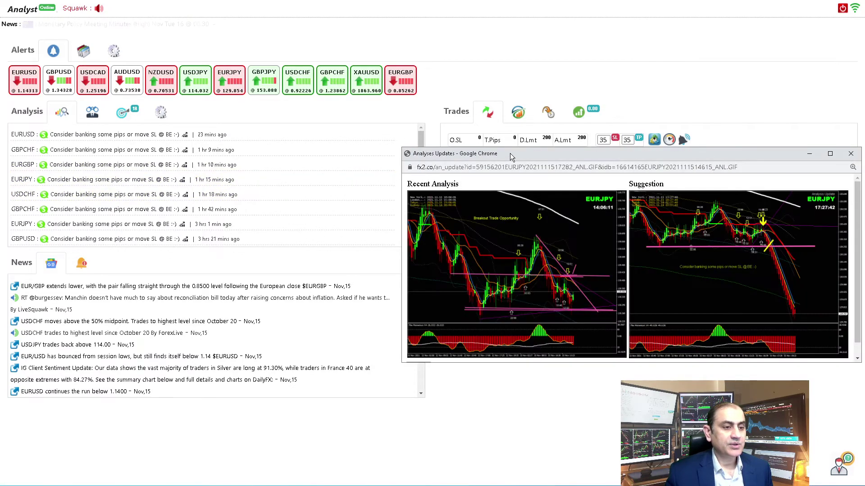
double_click(510, 153)
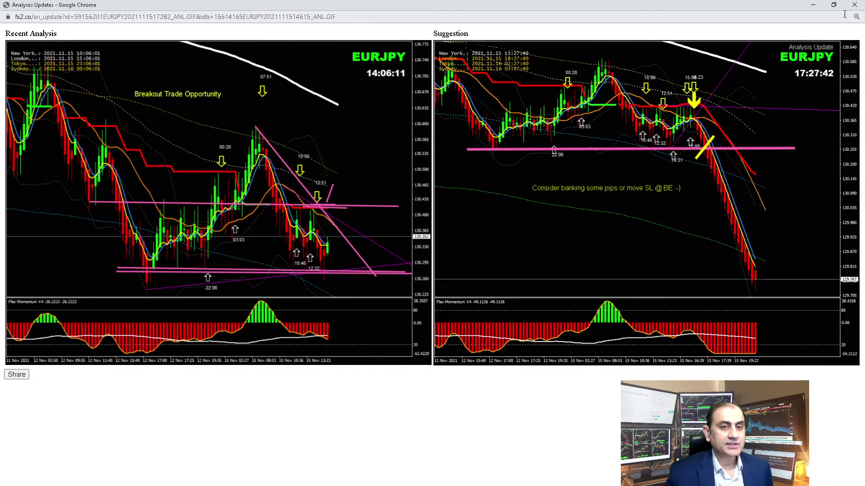
left_click(854, 4)
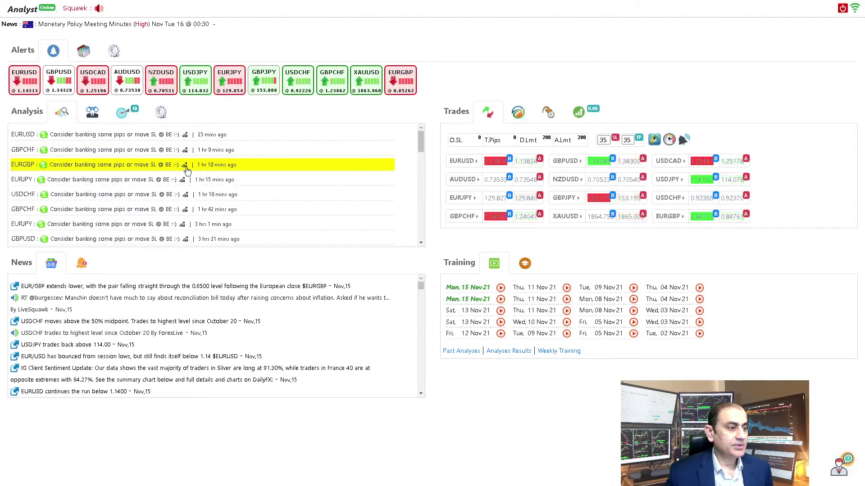
Open the EURGBP 17:32:36 update full-size, highlight the entry points, latest low and banking-pips note, and close it with the highlights erased
left_click(185, 165)
double_click(498, 152)
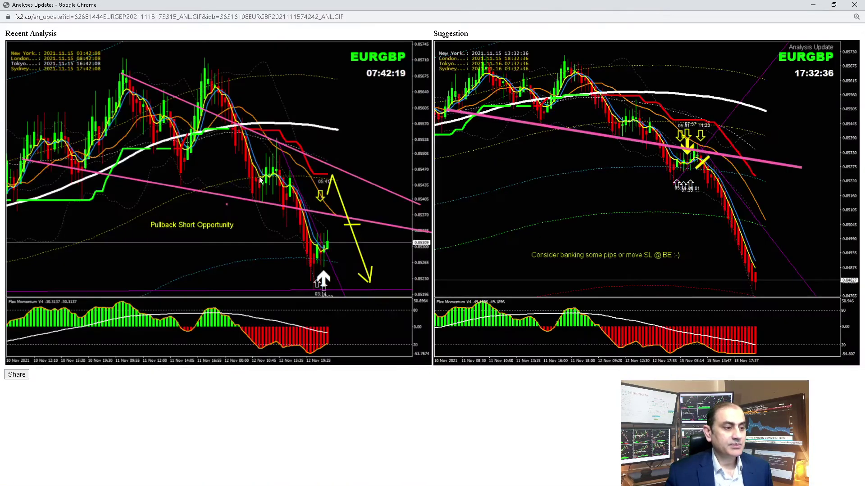
key("ctrl+shift+3")
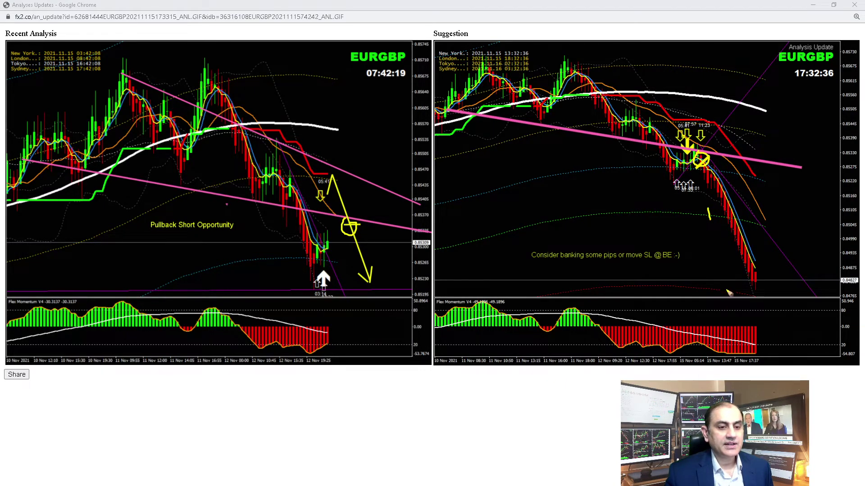
mouse_move(587, 275)
left_mouse_down()
mouse_move(687, 248)
mouse_move(528, 244)
left_mouse_up()
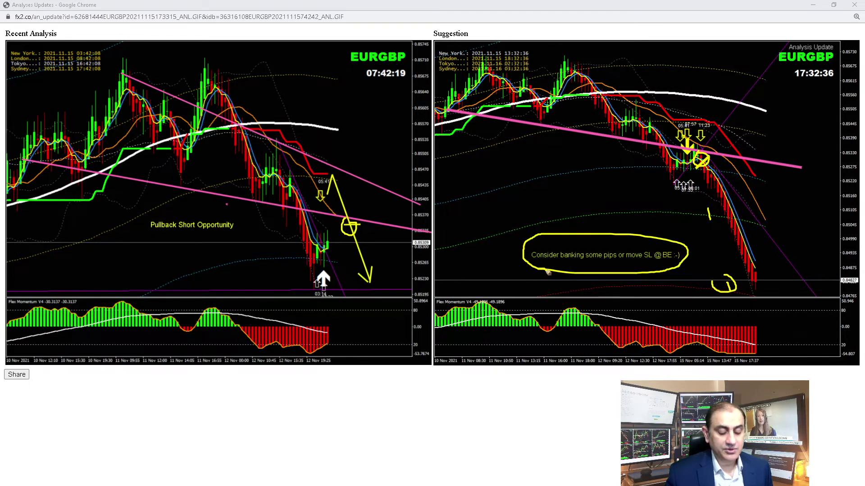
key("e")
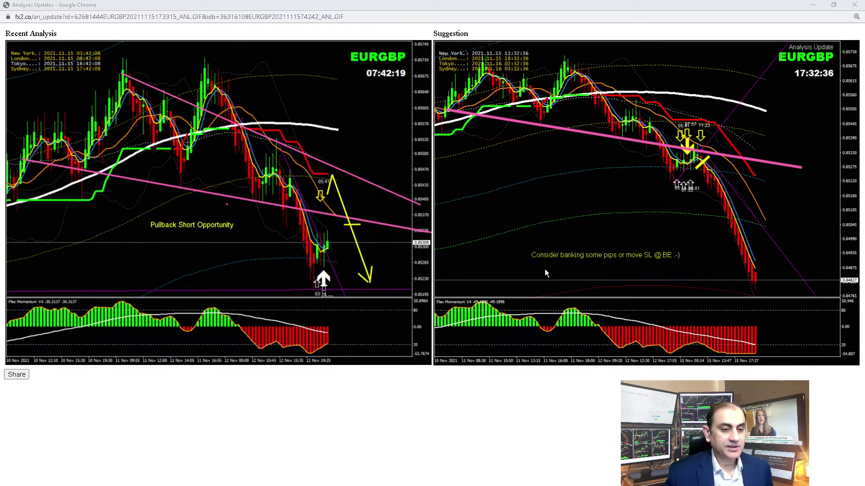
left_click(852, 6)
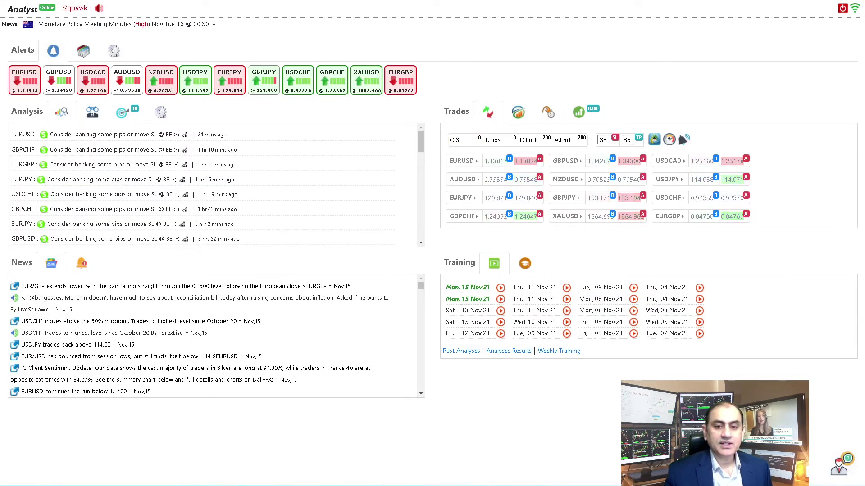